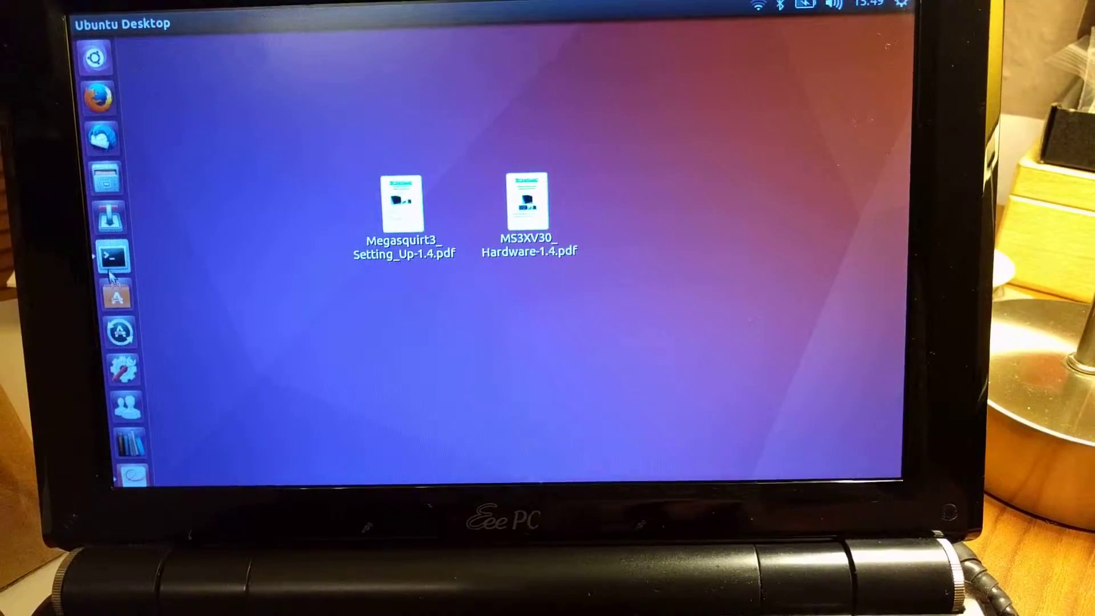
Step: Launch a Terminal window from the Unity launcher
click(111, 257)
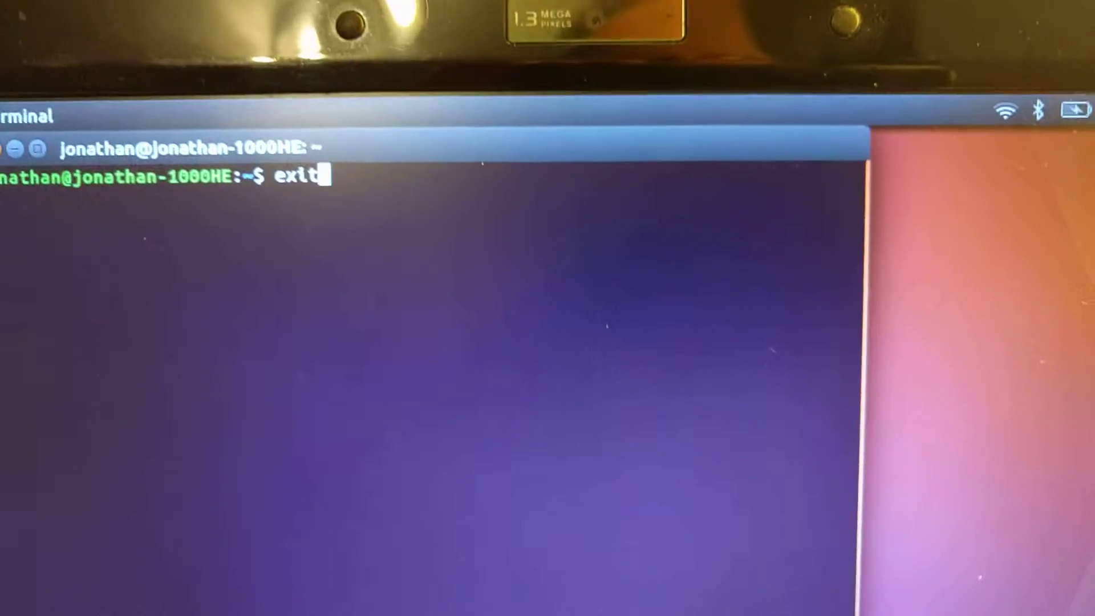
Step: Recall the sudo apt-get install gnome-system-tools command from history
key(Up)
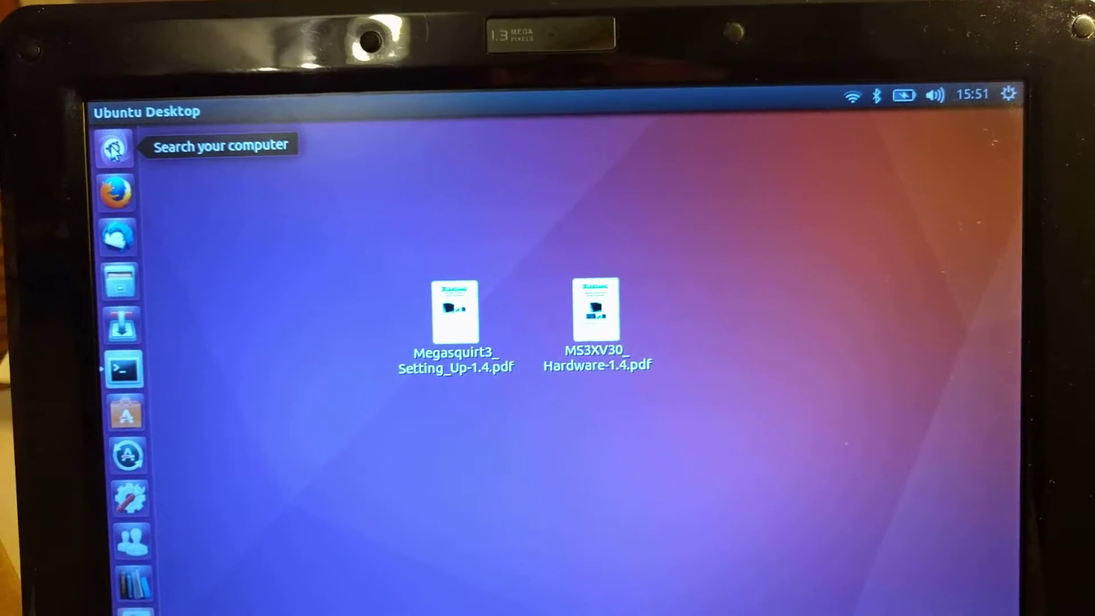
Step: Search the Dash for "use" and launch the Users and Groups application
click(99, 146)
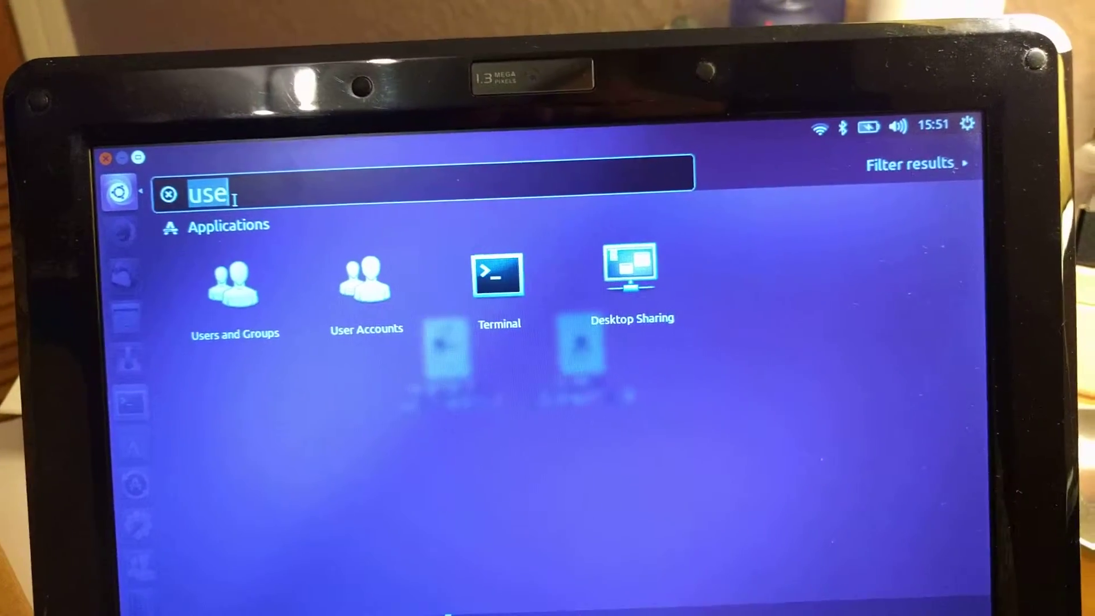
text(r)
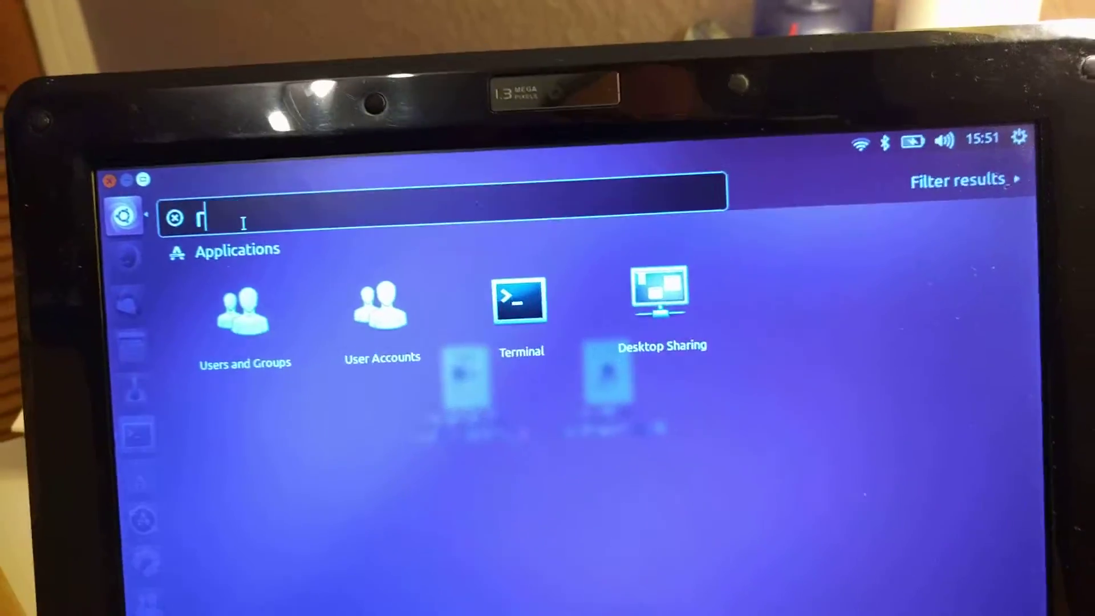
key(BackSpace)
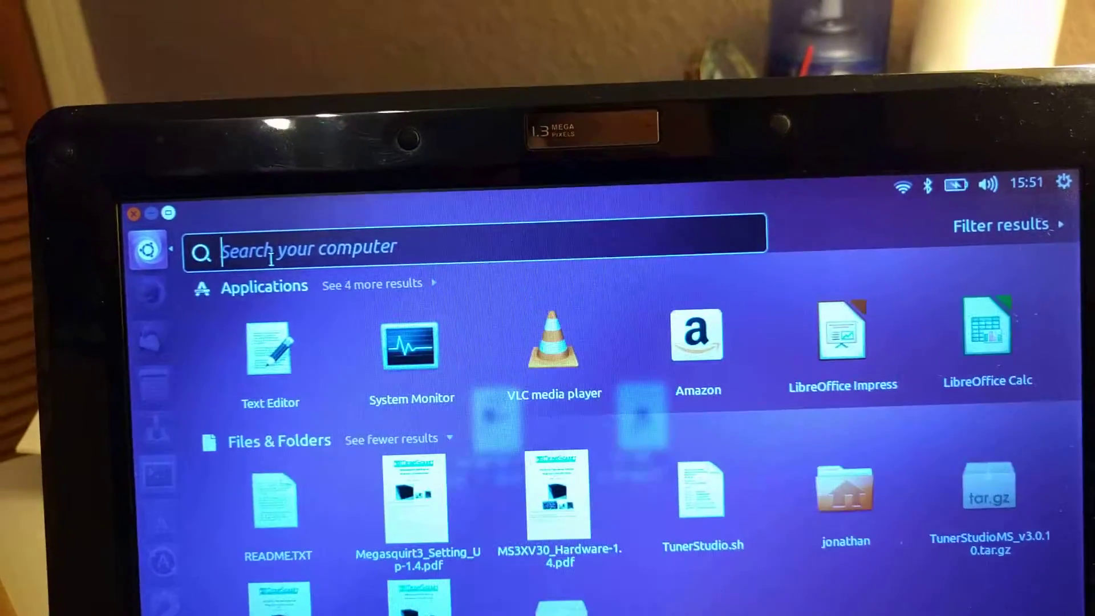
text(use)
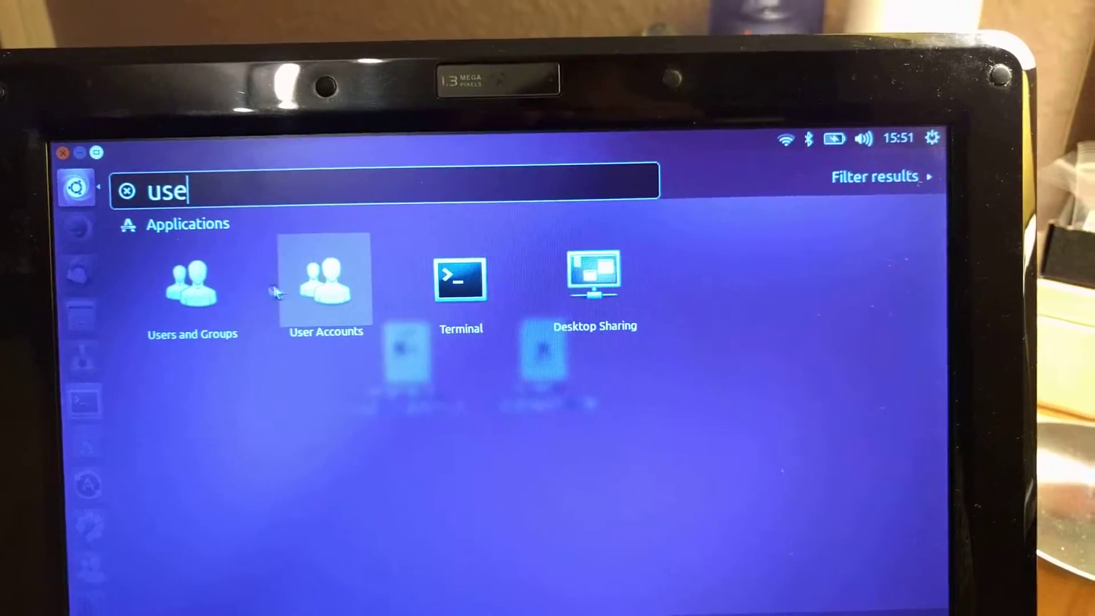
click(208, 257)
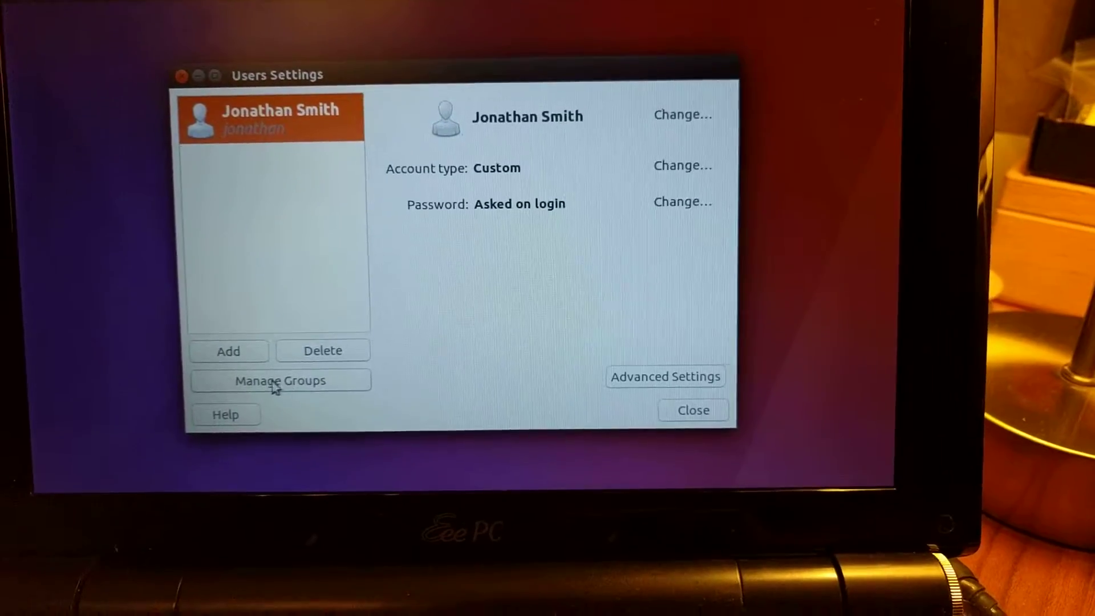
Step: Browse the Manage Groups list past adm, backup, dialout, games, man and lpadmin, then close it
click(299, 387)
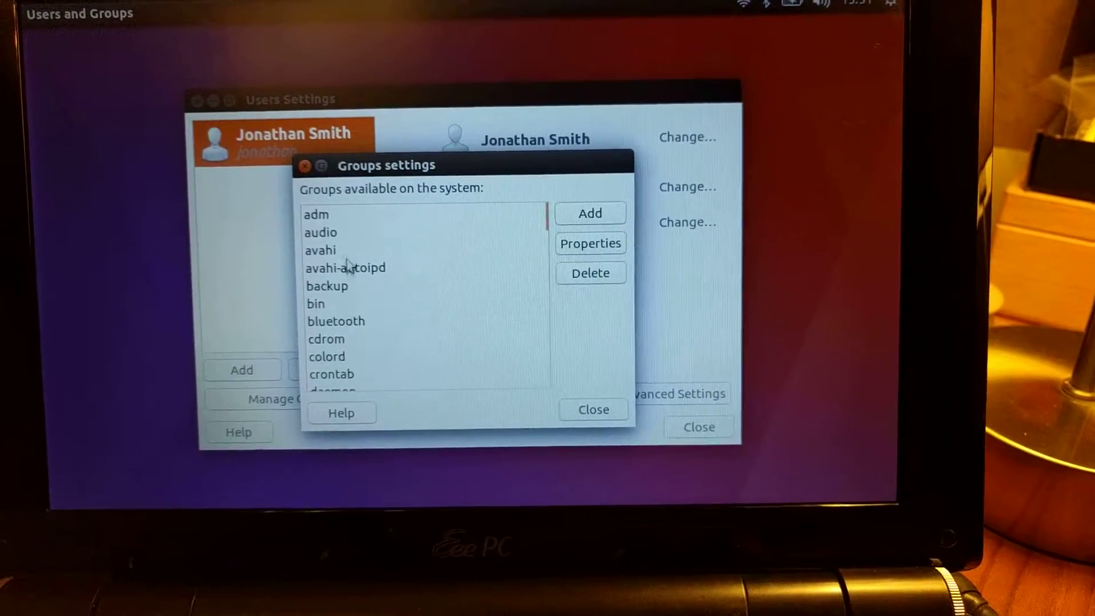
click(312, 223)
key(Down)
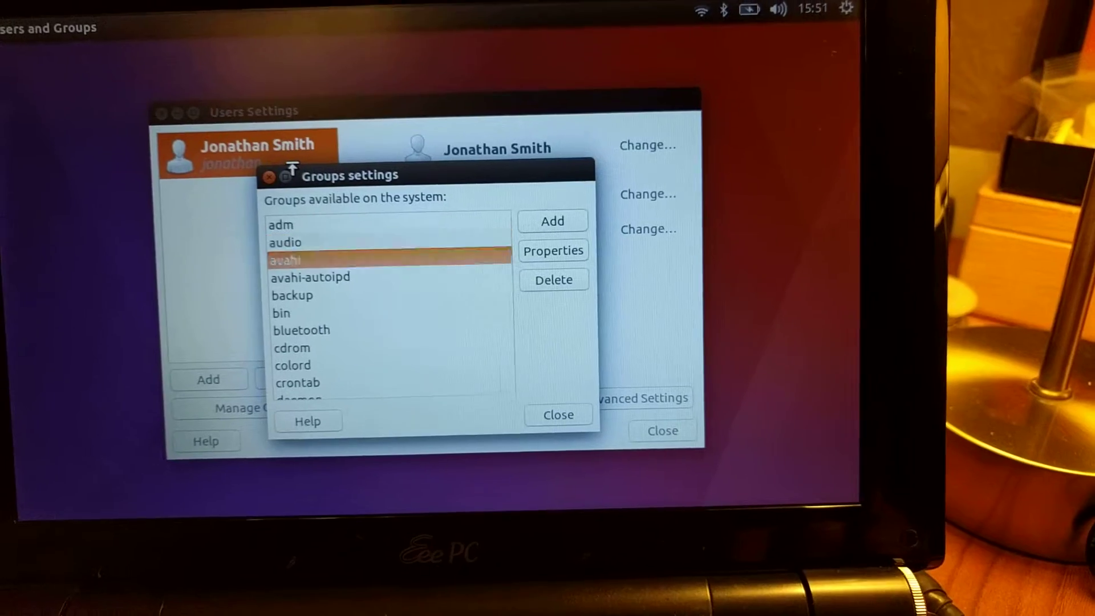
key(Down)
key(Down)
key(Down)
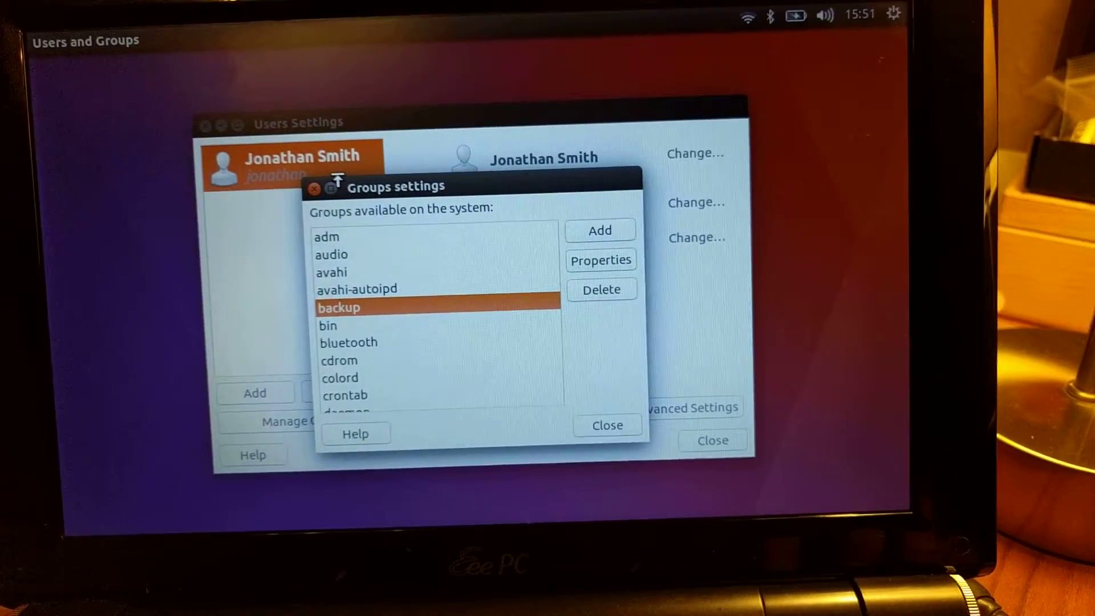
key(Down)
key(Down)
key(Down)
key(Down)
key(Down)
key(Down)
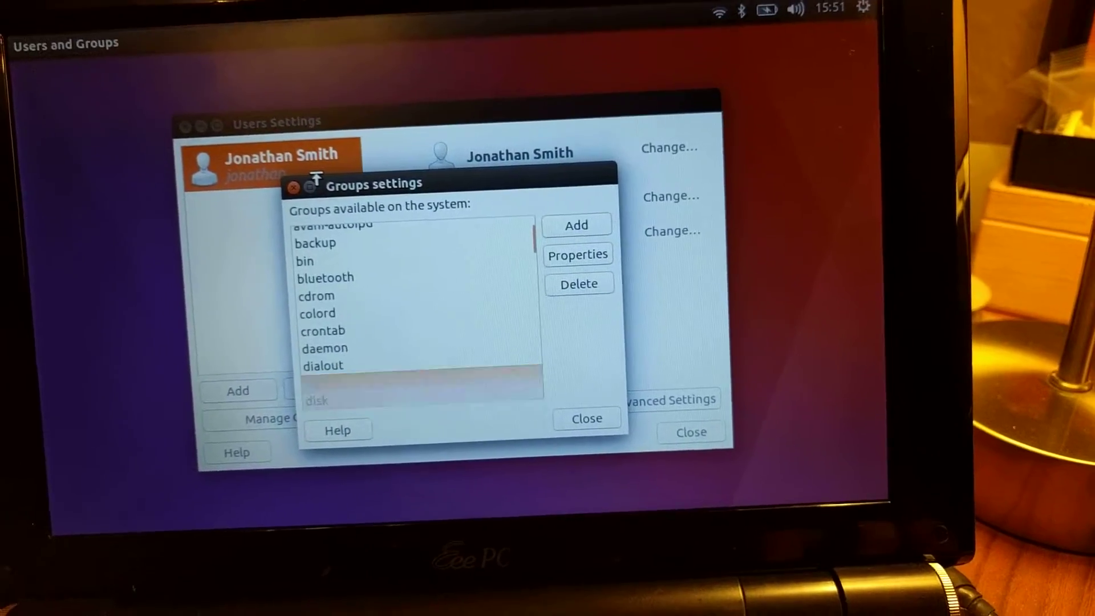
key(Up)
key(Up)
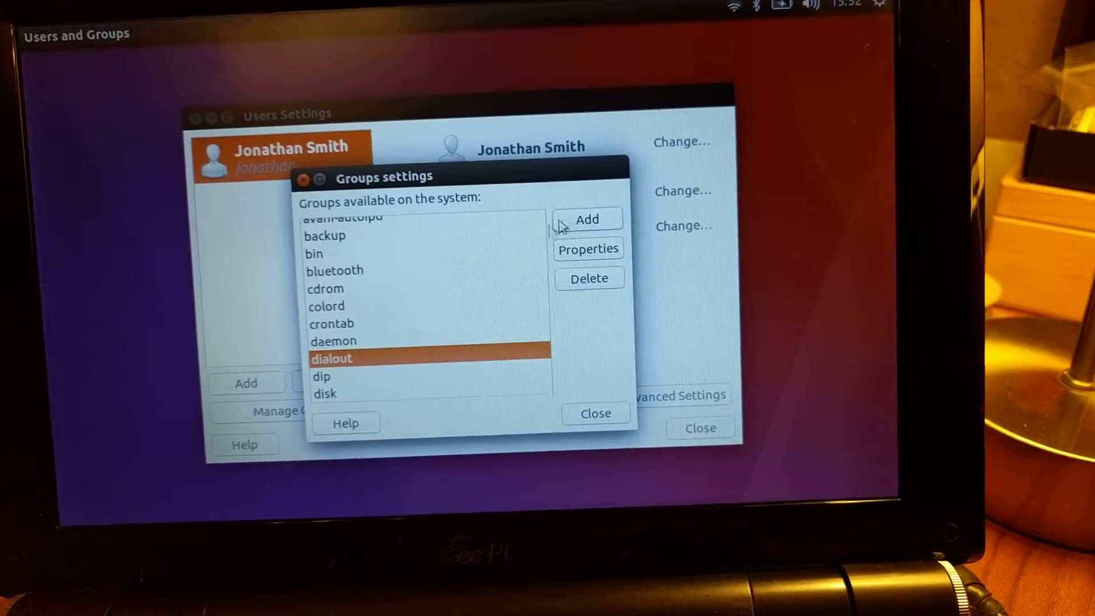
key(Down)
key(Down)
key(Down)
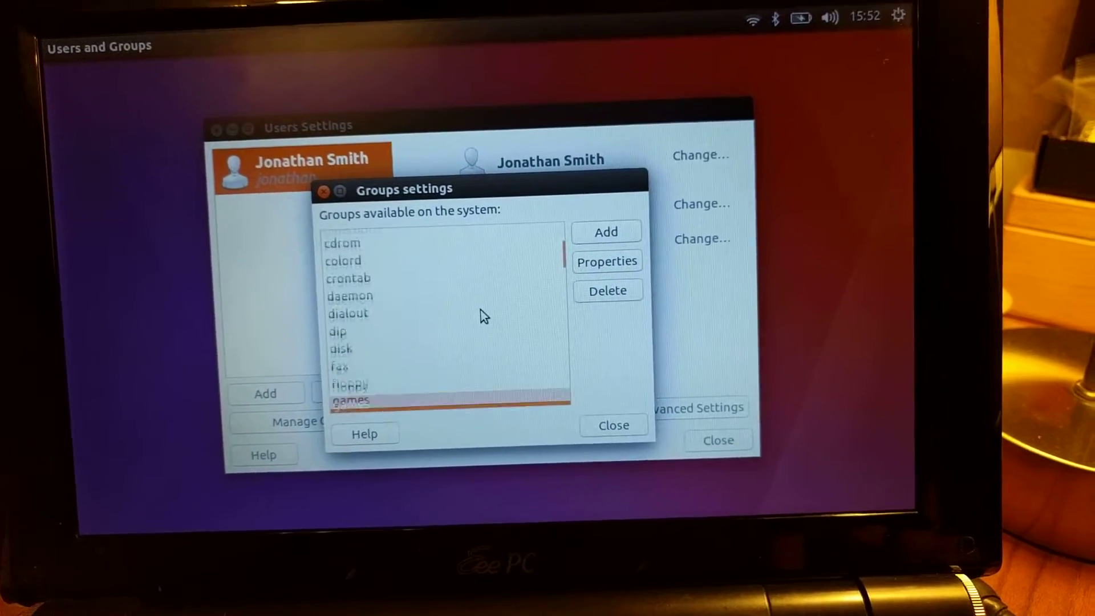
key(Down)
key(Down)
key(Down)
key(Down)
key(Down)
key(Down)
key(Down)
key(Down)
key(Down)
key(Down)
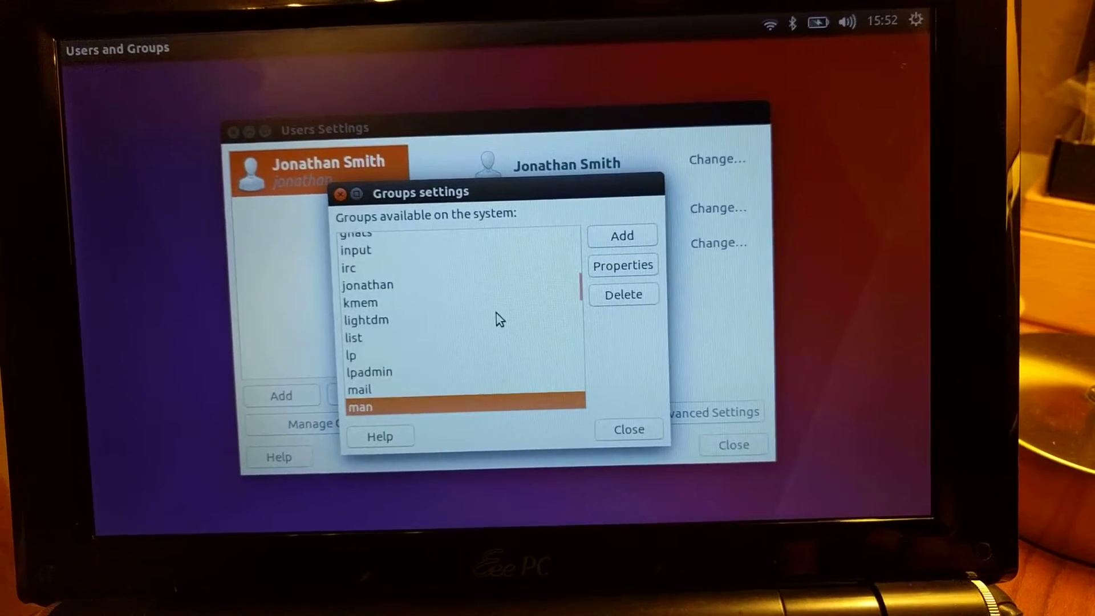
key(Down)
key(Up)
key(Up)
key(Up)
key(Down)
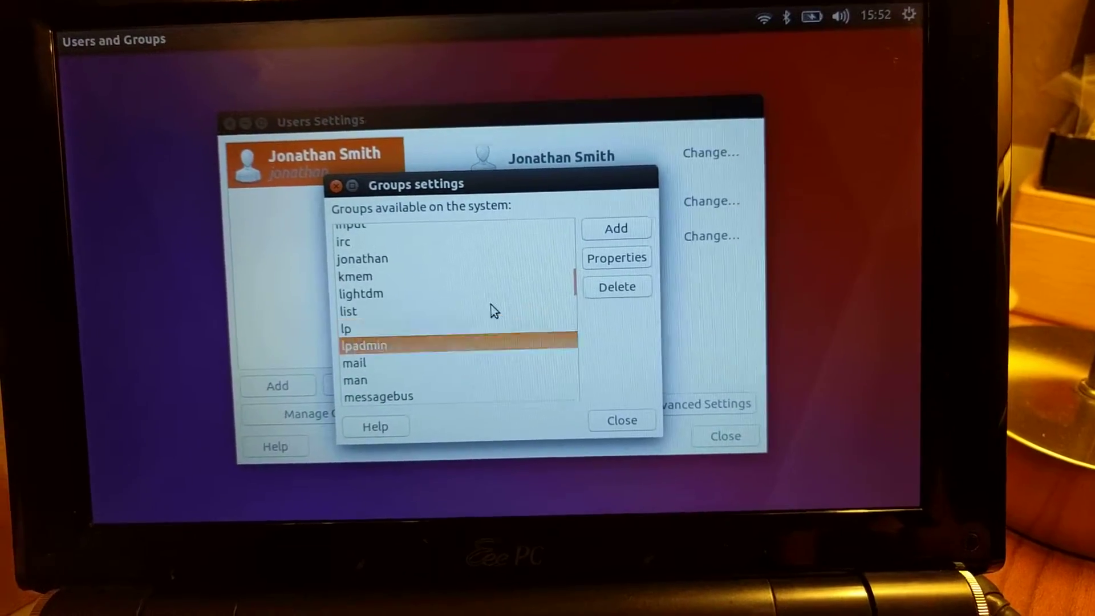
key(Down)
key(Down)
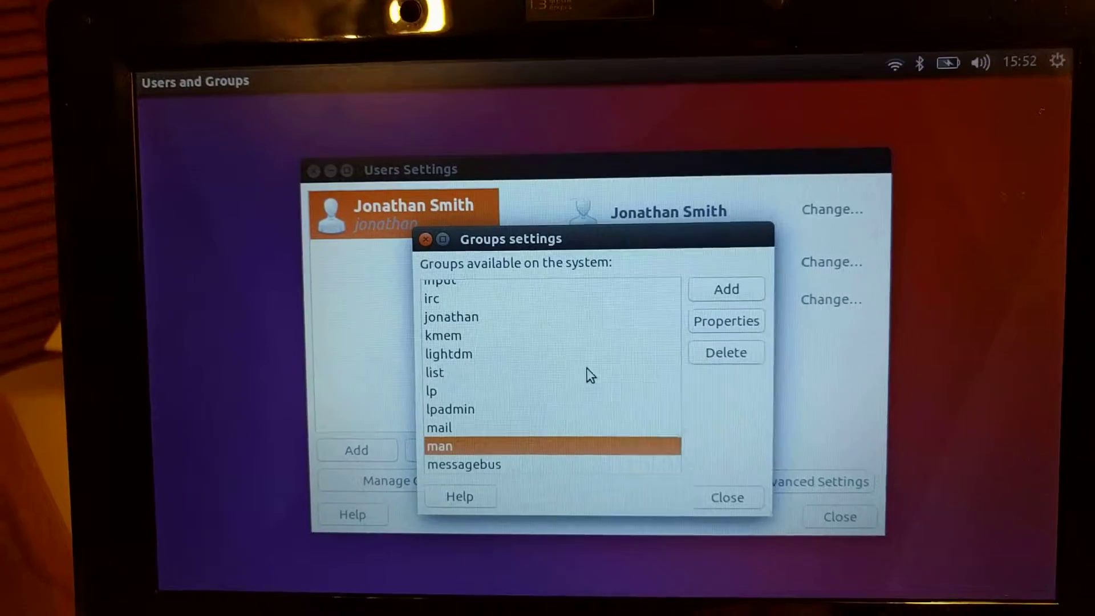
text(u)
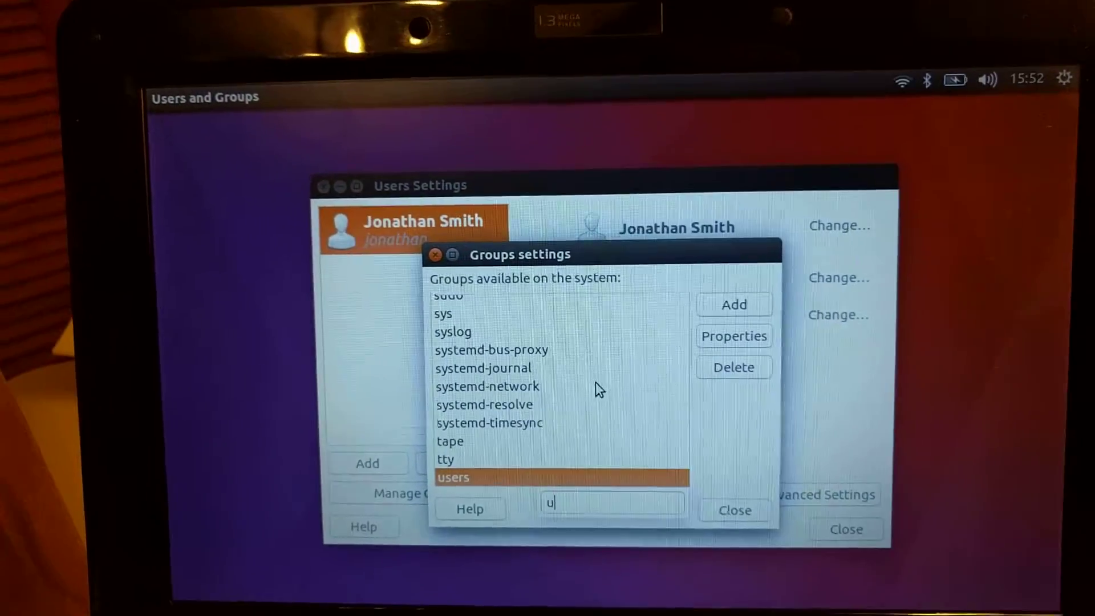
text(u)
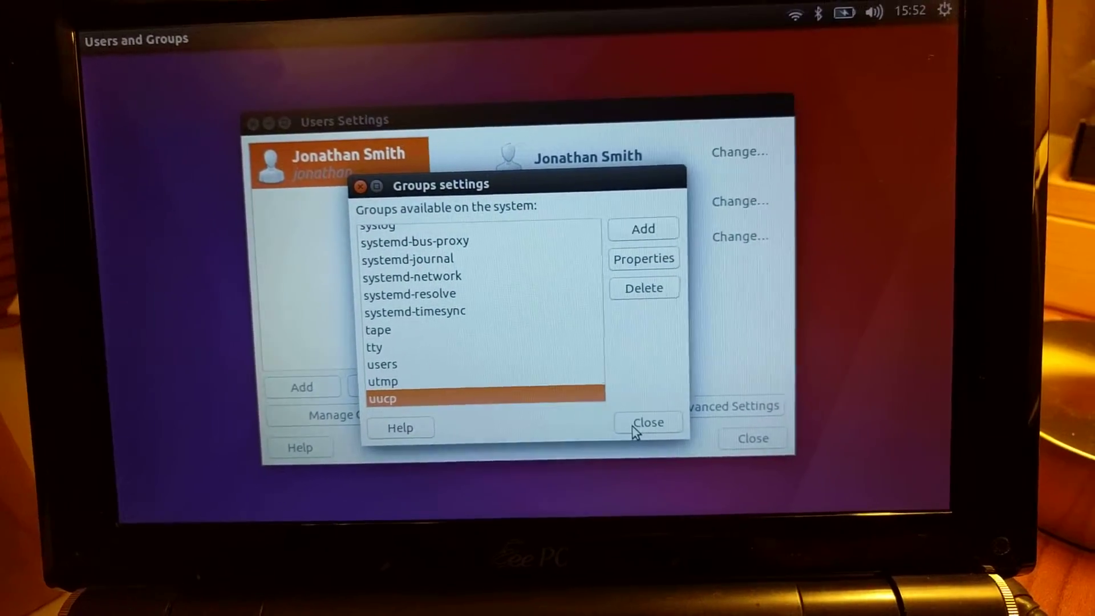
click(646, 423)
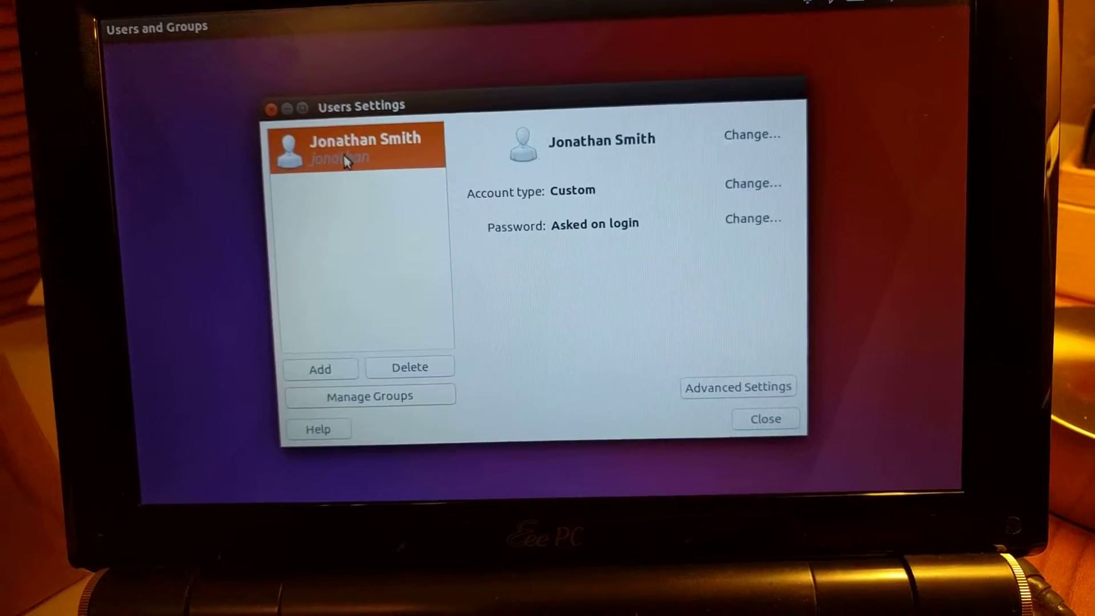
Step: Close the Users Settings window, returning to the desktop
click(767, 415)
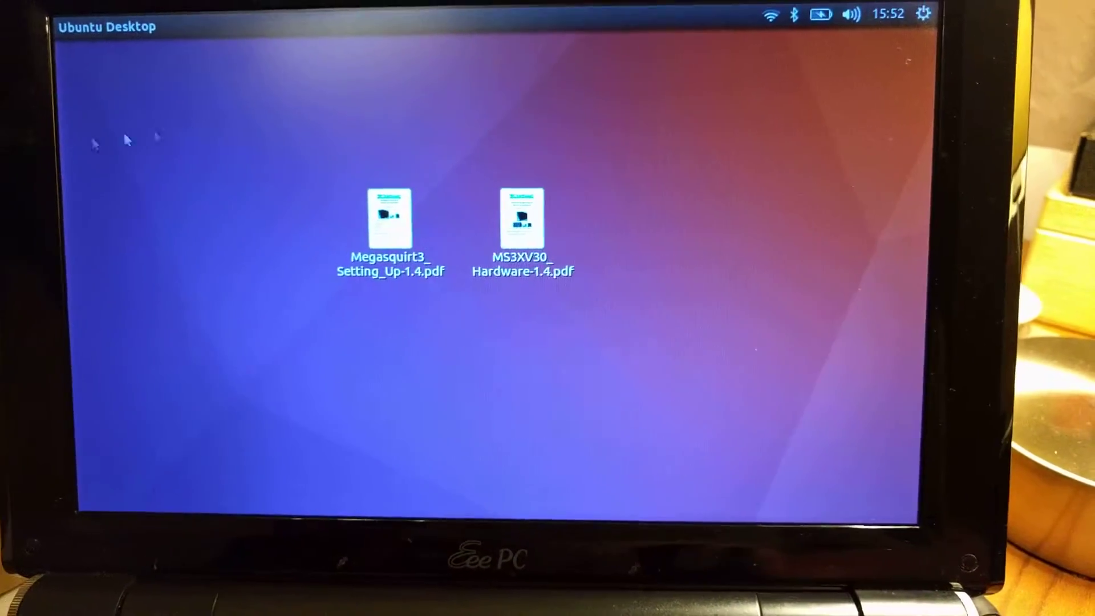
mouse_move(70, 203)
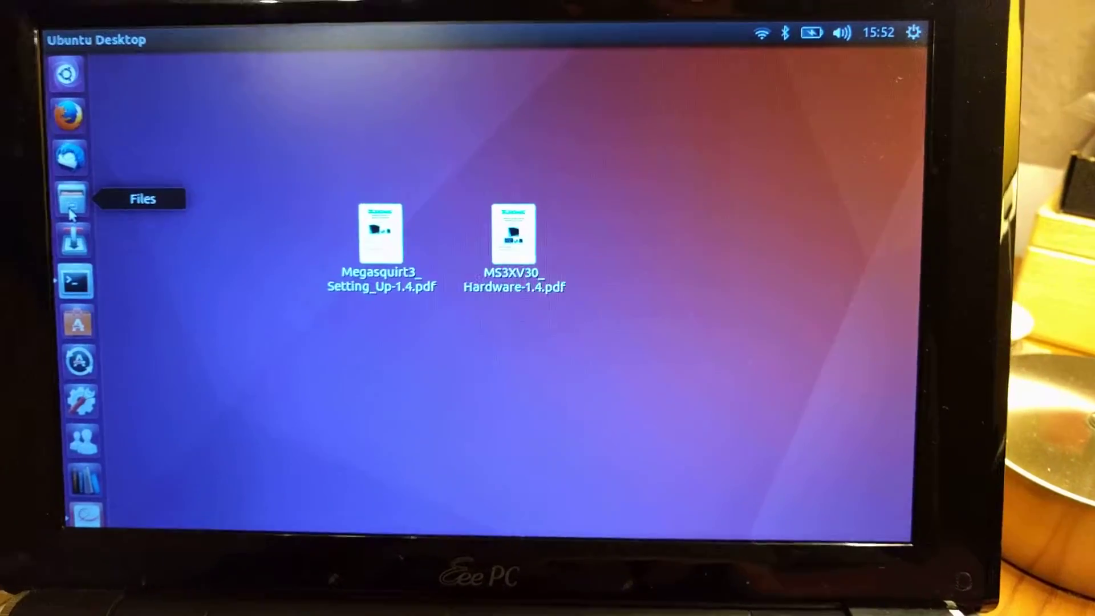
click(58, 225)
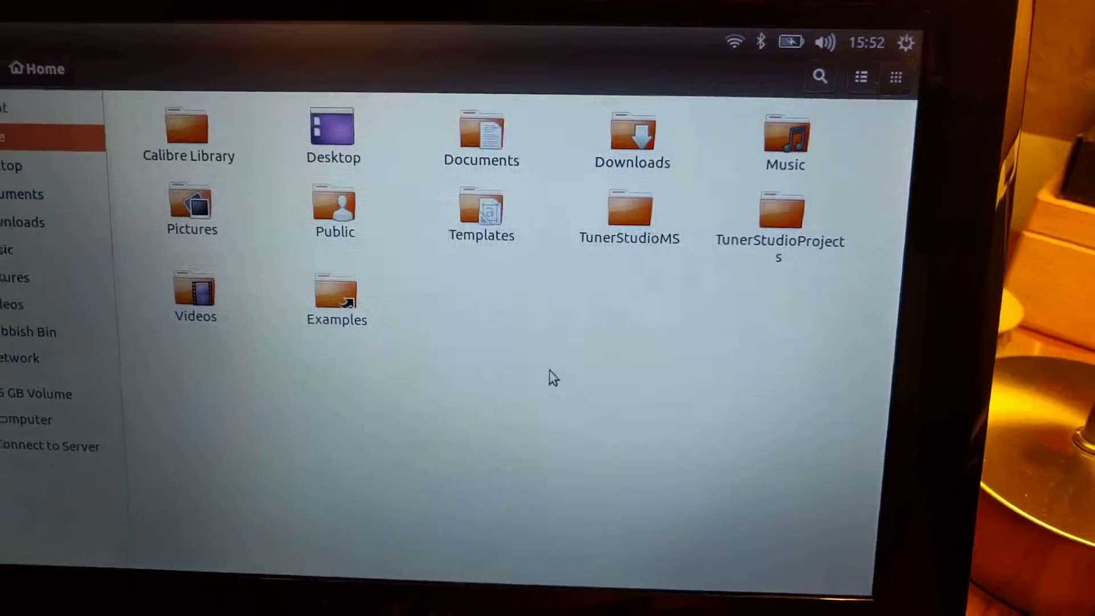
double_click(598, 135)
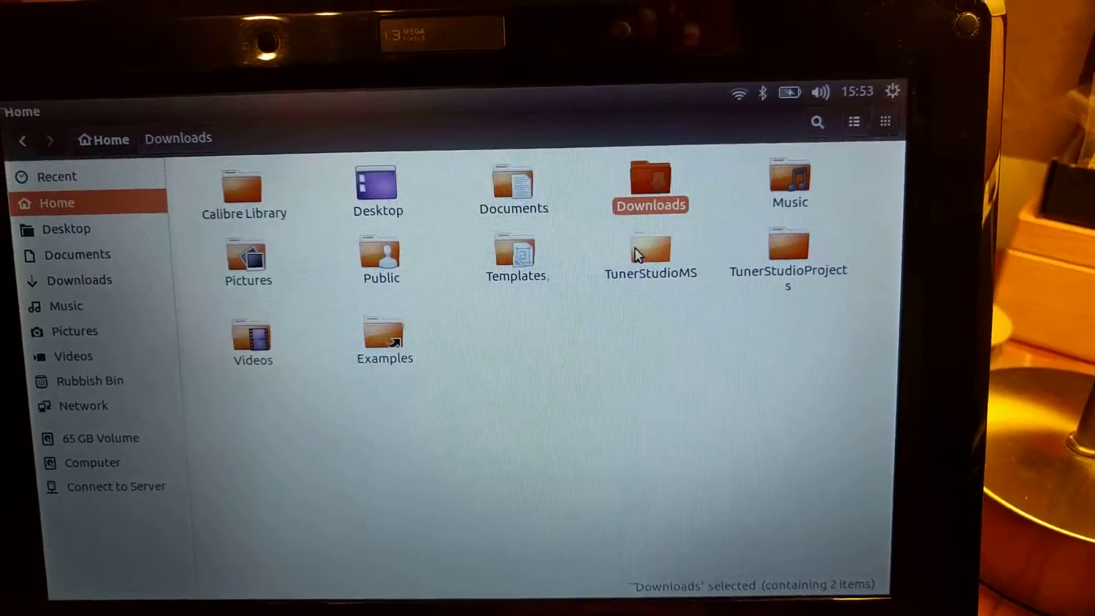
double_click(656, 243)
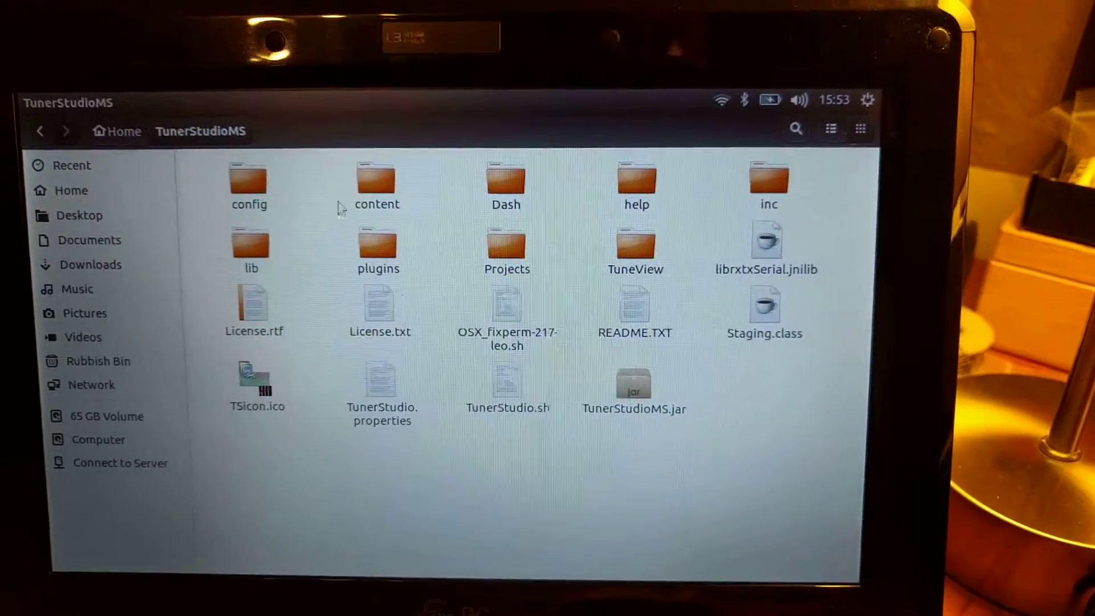
mouse_move(81, 96)
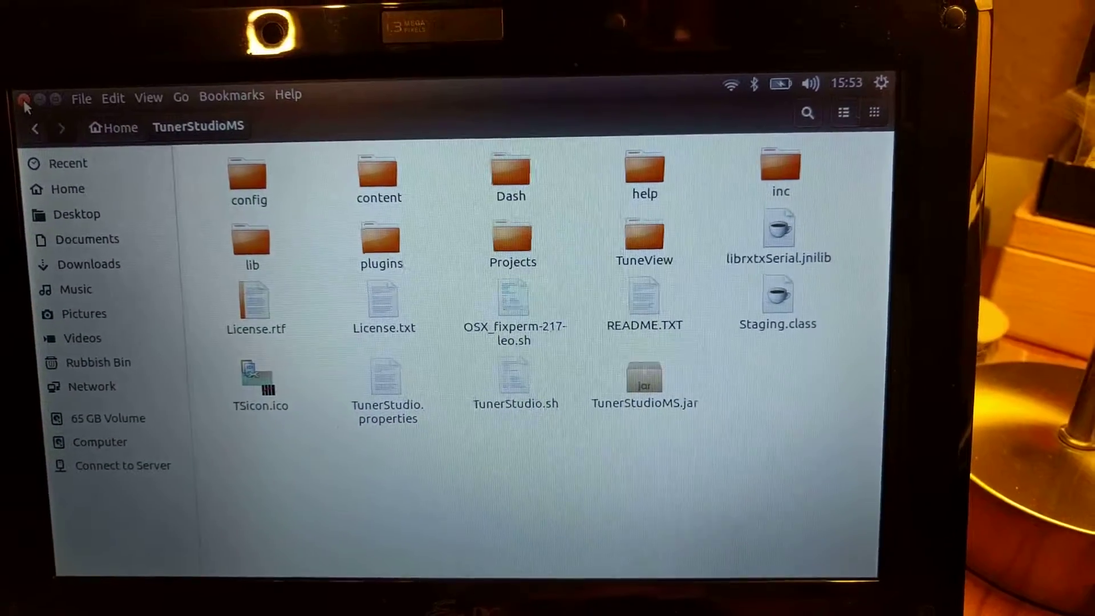
click(26, 111)
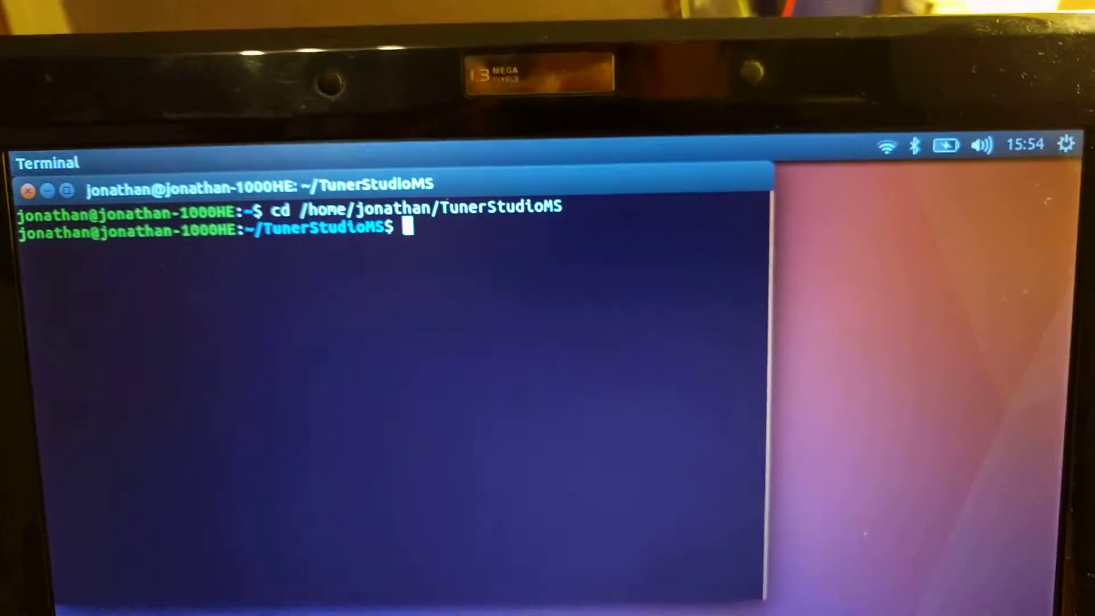
Step: Recall the cd /home/jonathan/TunerStudioMS command and start trimming its path
key(Up)
key(BackSpace)
key(BackSpace)
key(BackSpace)
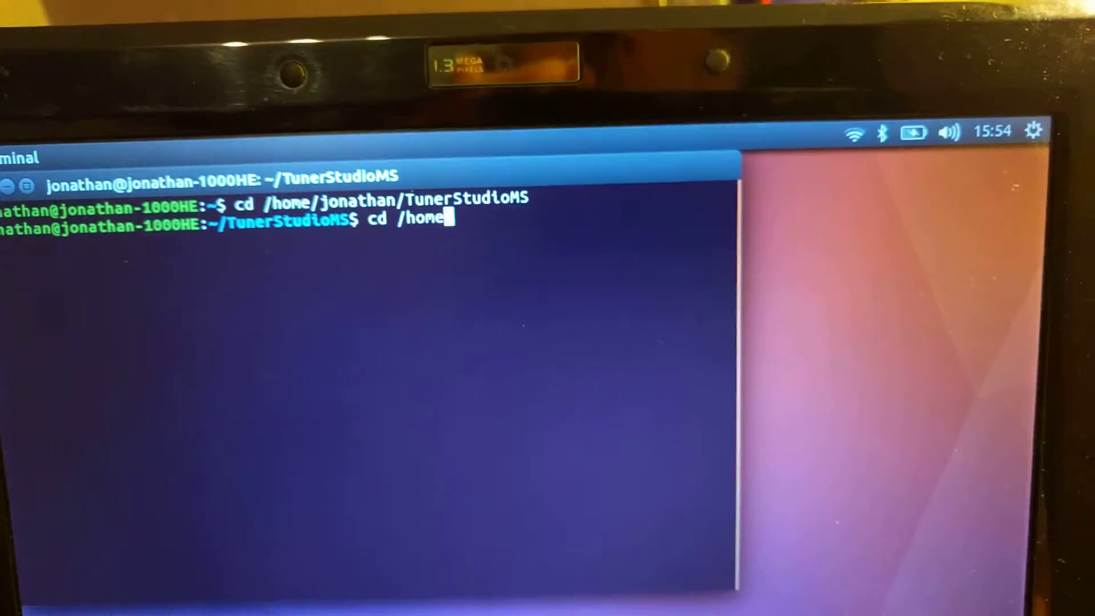
Step: Trim the recalled folder path further before running the TunerStudio.sh launcher
key(BackSpace)
key(BackSpace)
key(BackSpace)
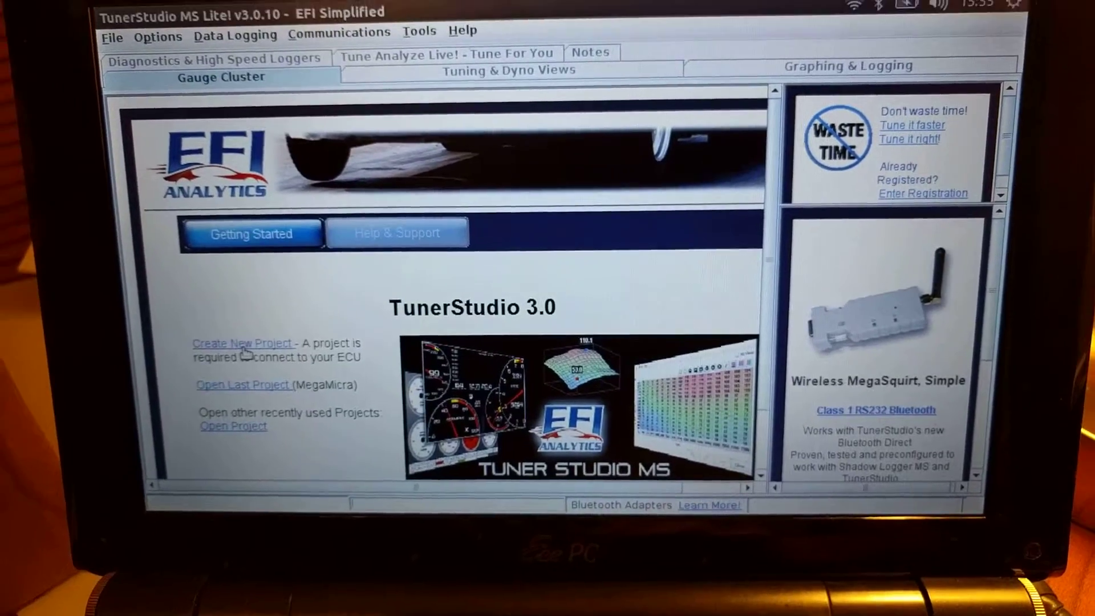
Step: Create a new project named MyCar, detect the controller firmware, and continue to configuration settings
click(227, 327)
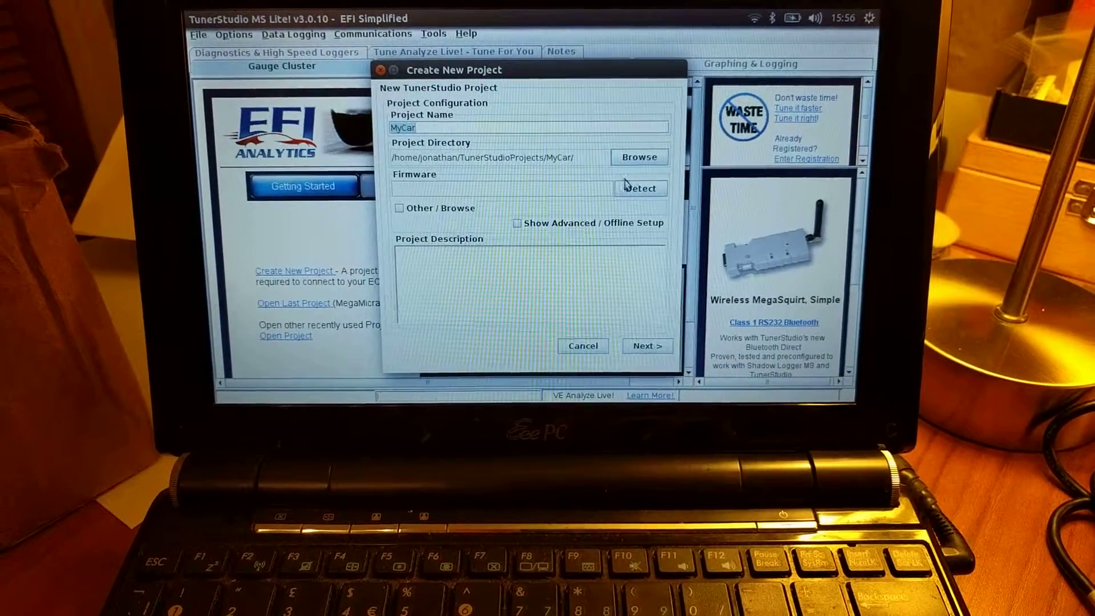
click(636, 188)
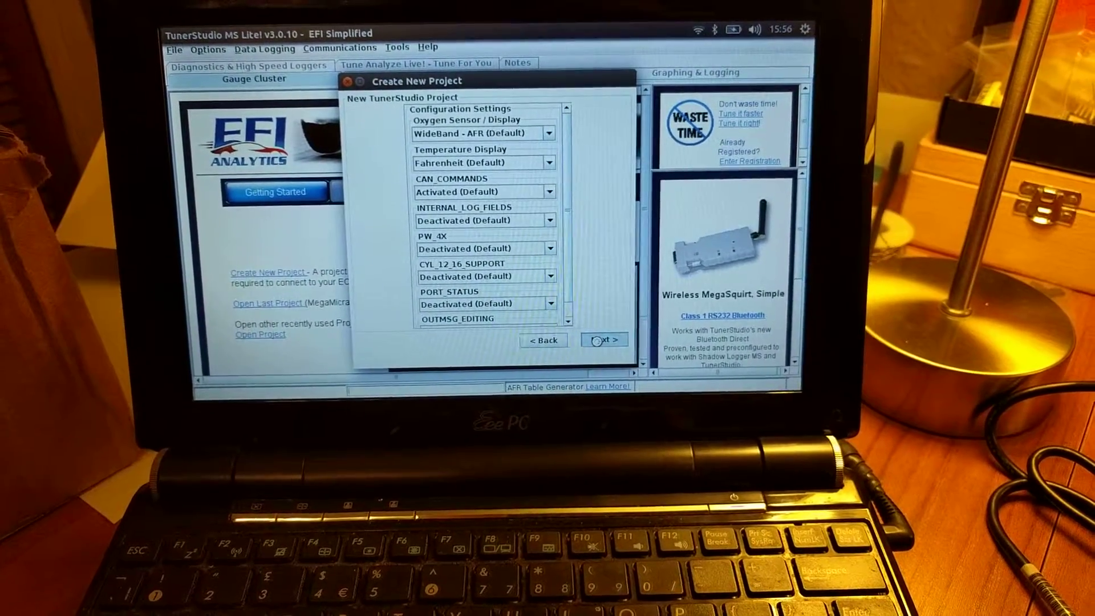
click(597, 340)
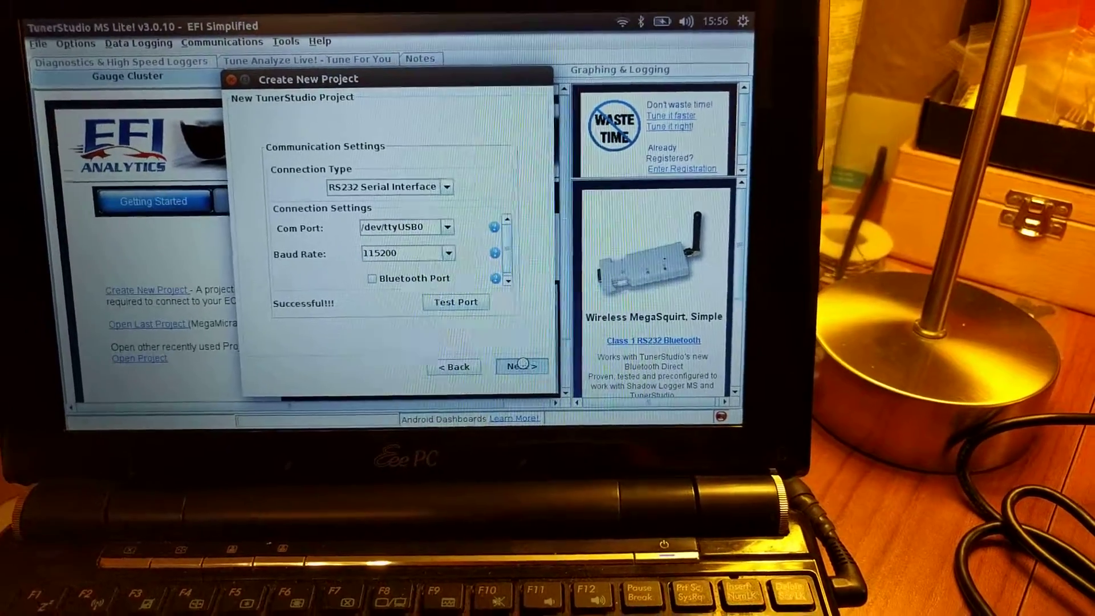
Step: Accept the tested RS232 connection on /dev/ttyUSB0 at 115200 baud and continue to the dashboard choice
click(521, 365)
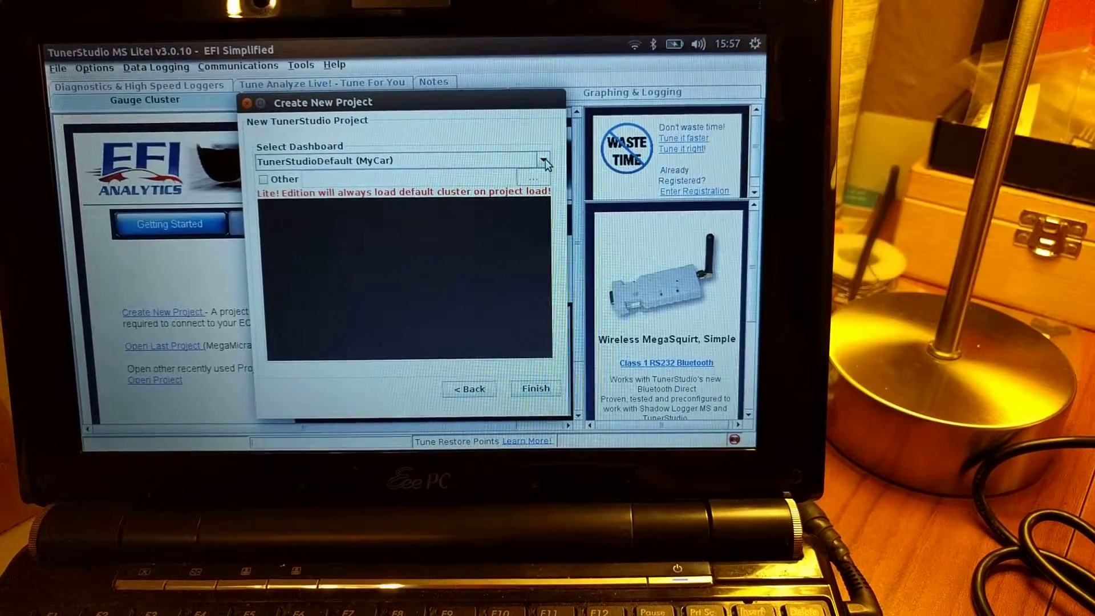
Step: Preview the MS3 LED Amber wSpeed dashboard, return to TunerStudioDefault (MyCar), and finish the project
click(545, 162)
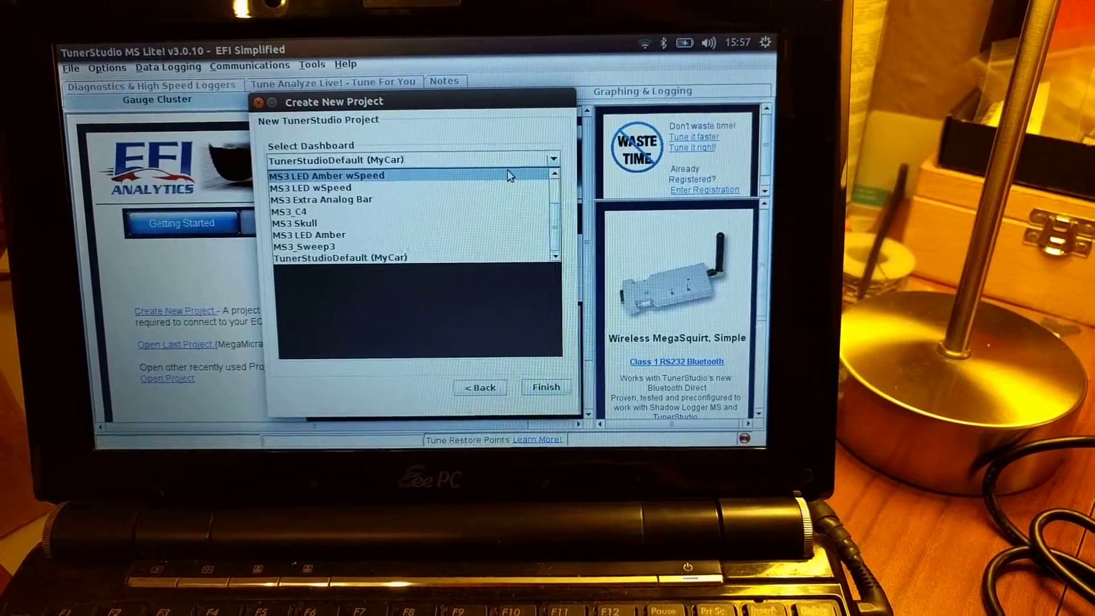
click(334, 176)
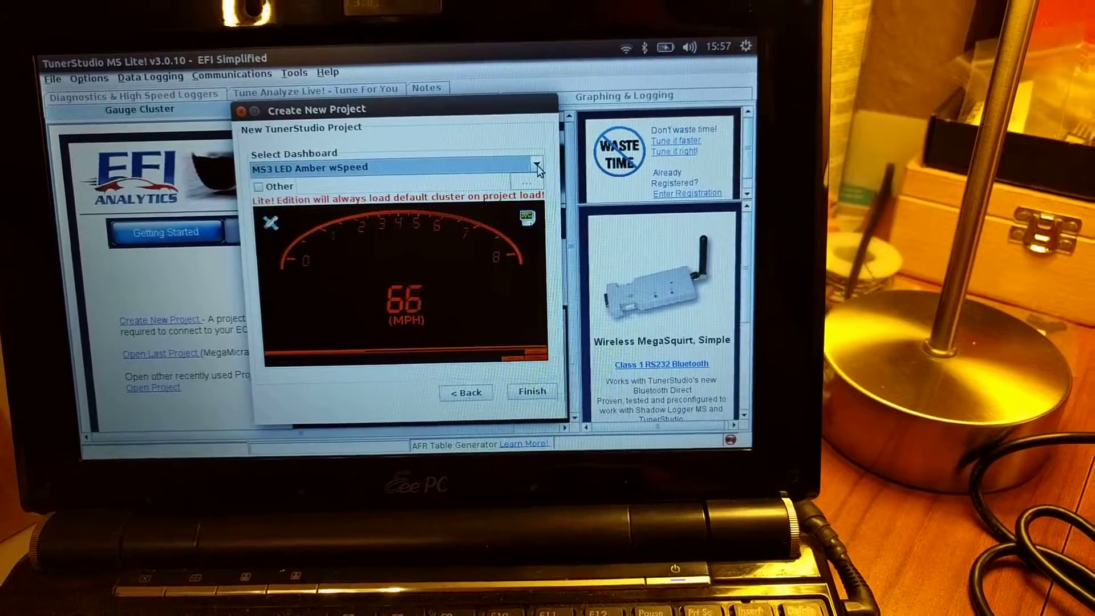
click(539, 167)
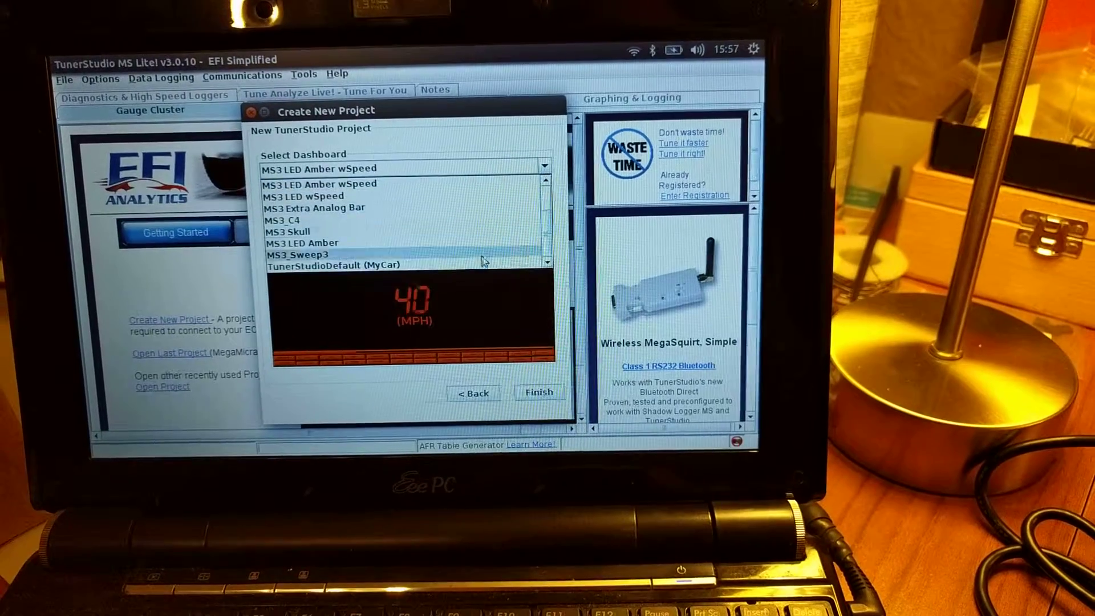
click(474, 267)
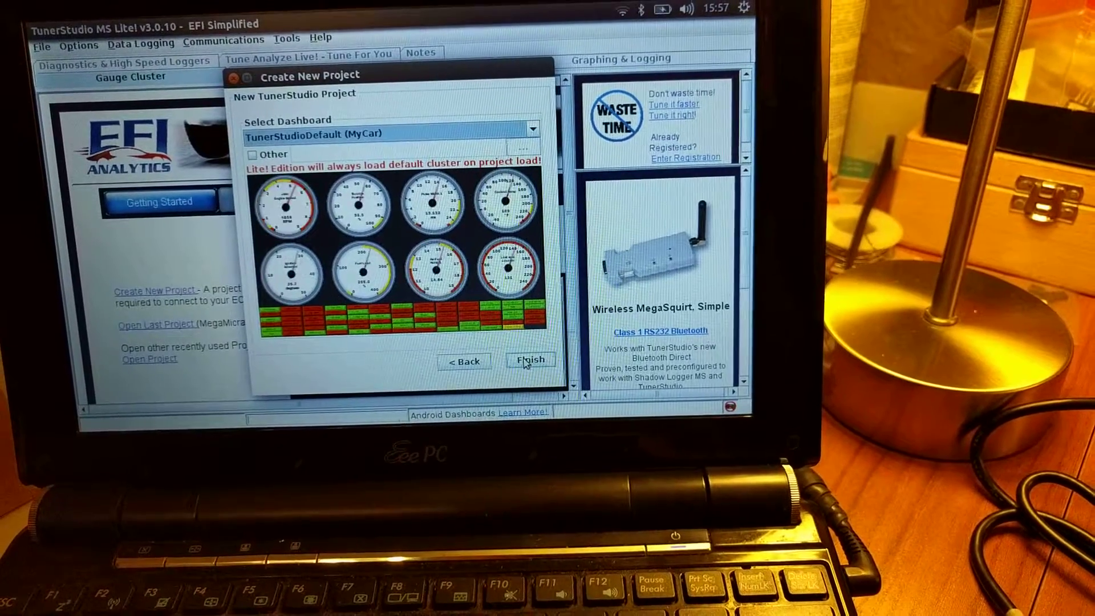
click(517, 380)
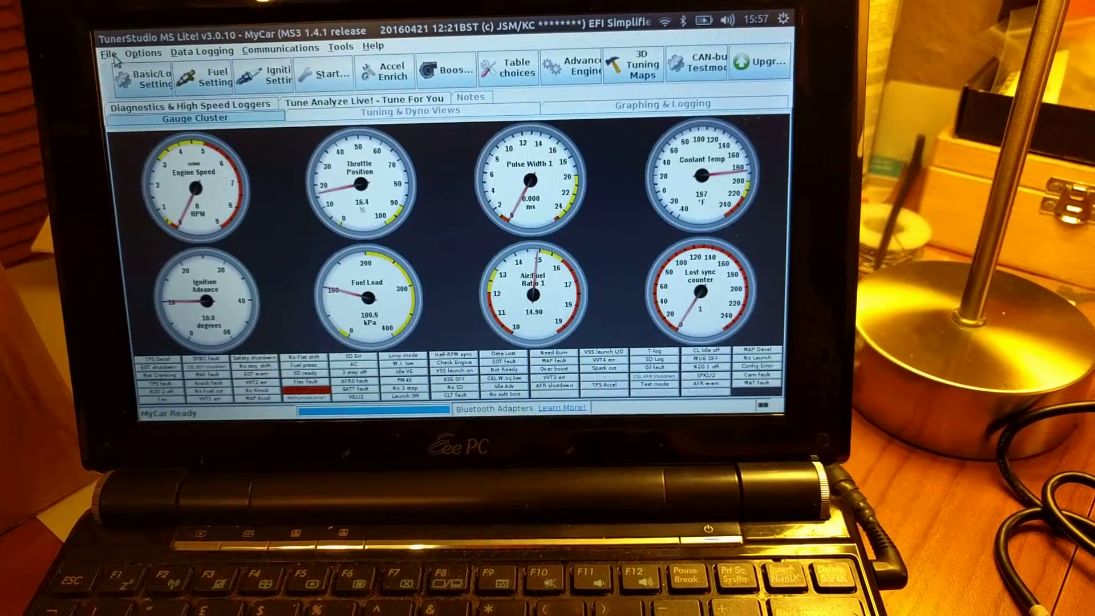
Step: Browse Vehicle Projects and choose the existing MegaMicra project in the Open Project list
click(102, 58)
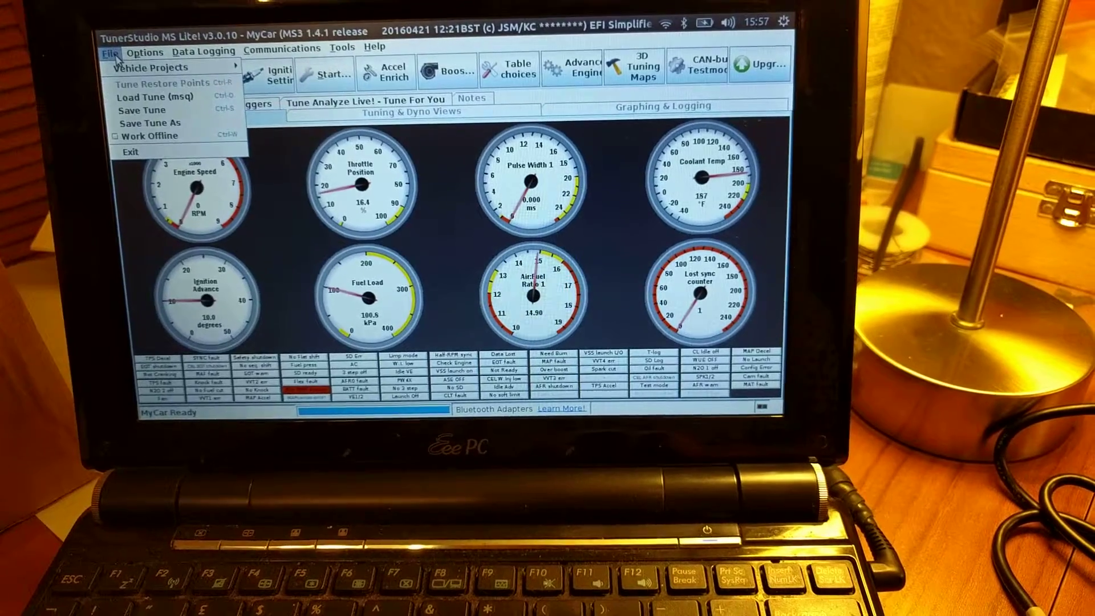
mouse_move(158, 67)
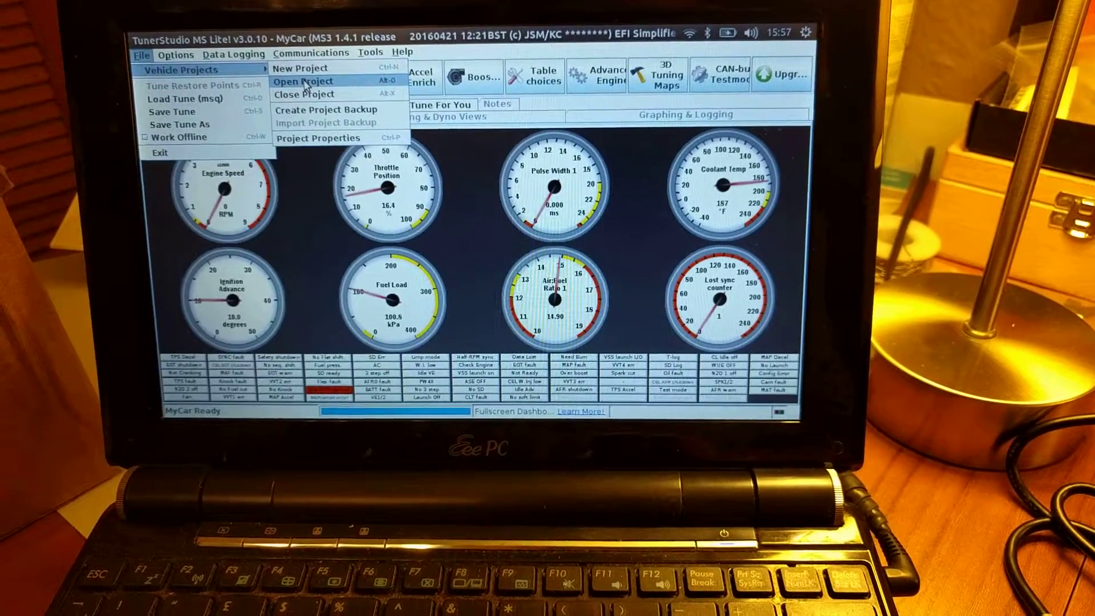
click(304, 82)
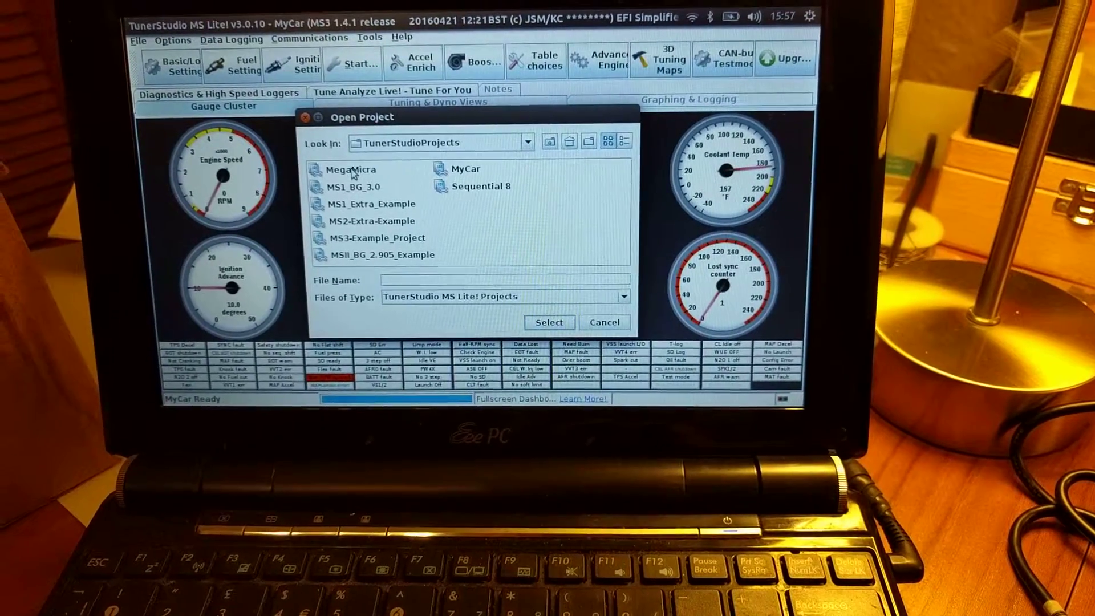
click(353, 172)
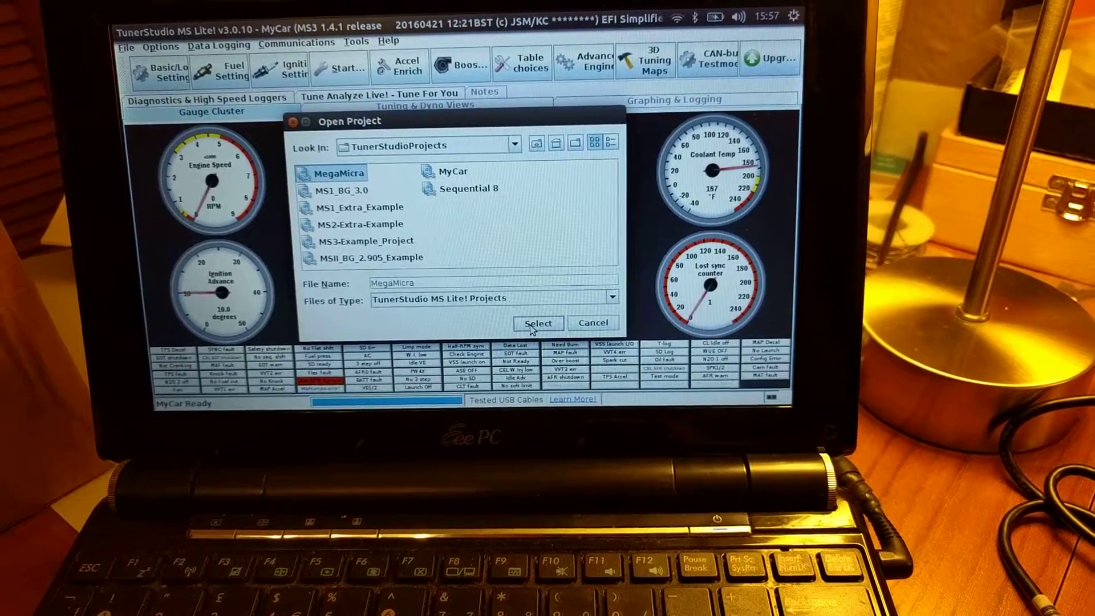
Step: Confirm Select to load MegaMicra so the gauge cluster shows live readings
click(531, 320)
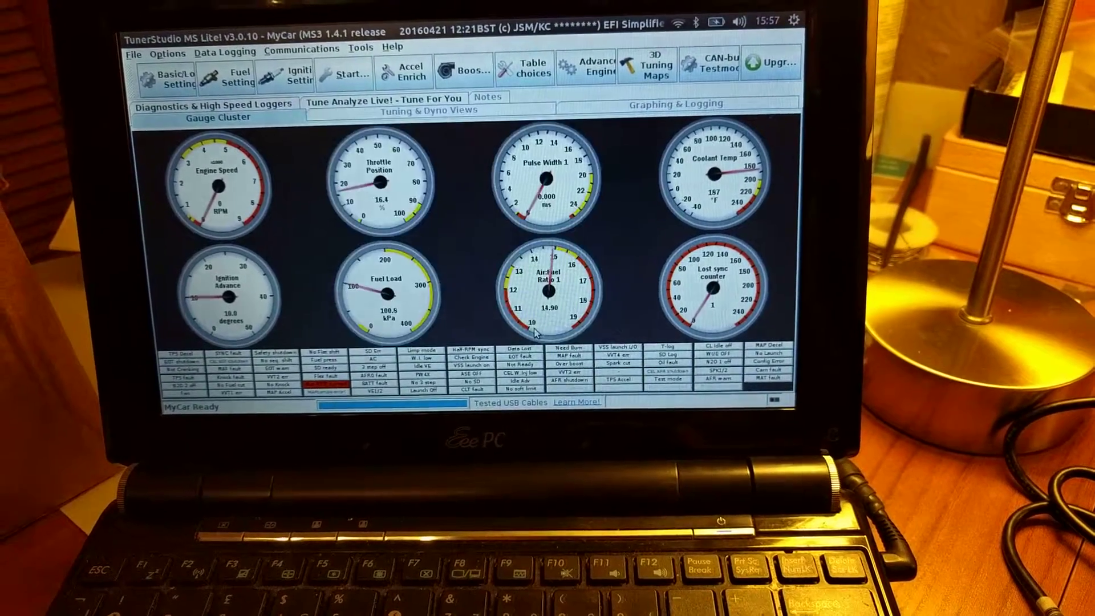